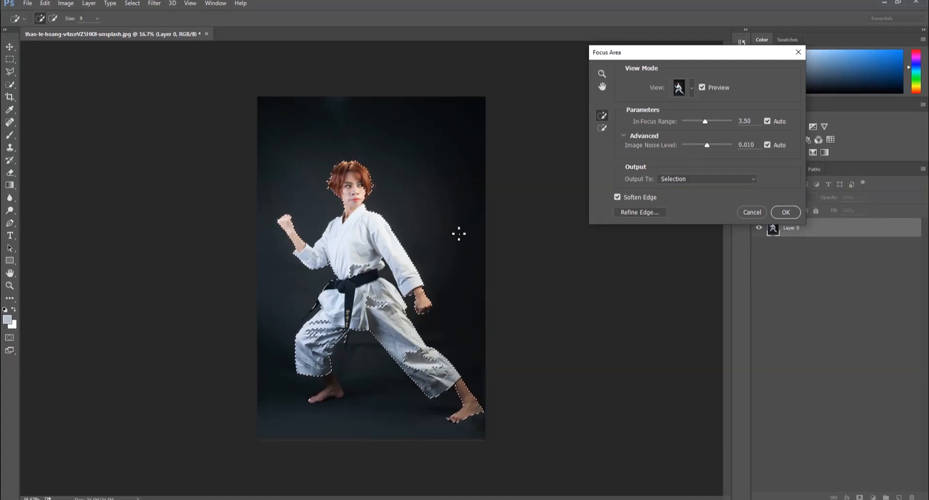
Switch the Focus Area preview to Overlay to reveal gaps in the karate fighter's selection
scroll(352, 316, up, 3)
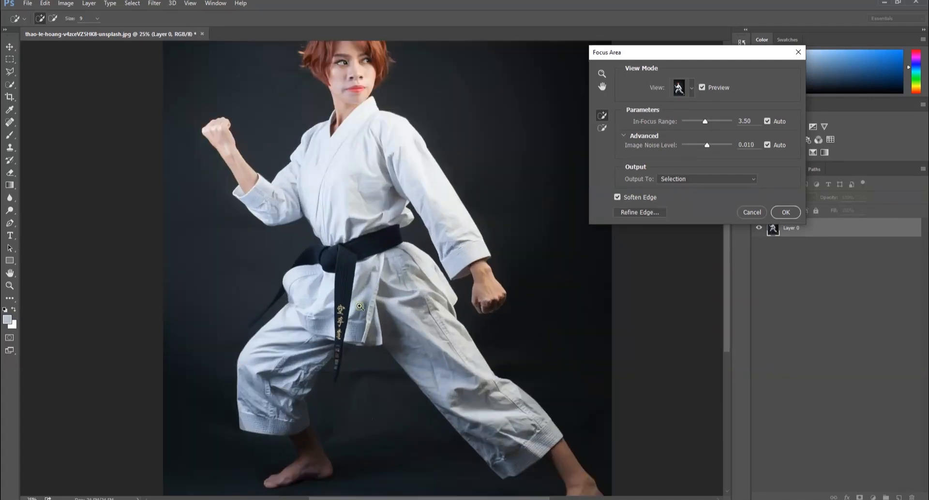
key(v)
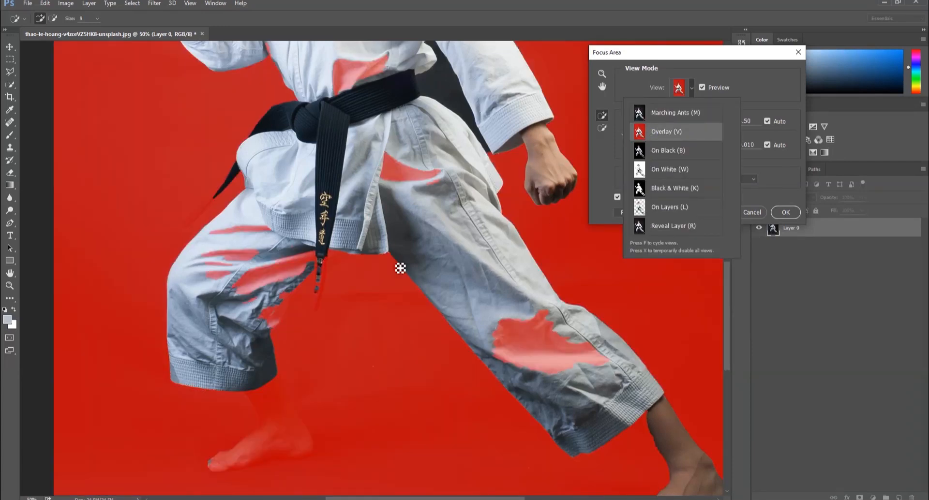
key(w)
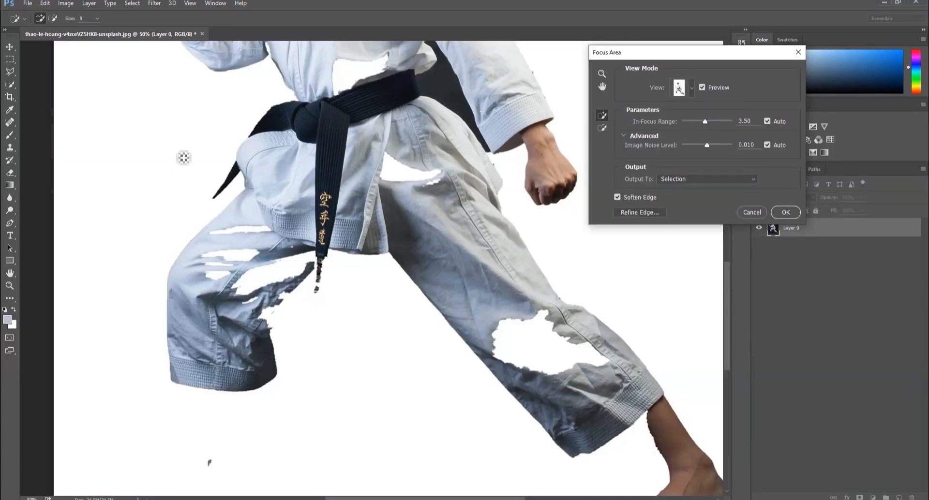
key(v)
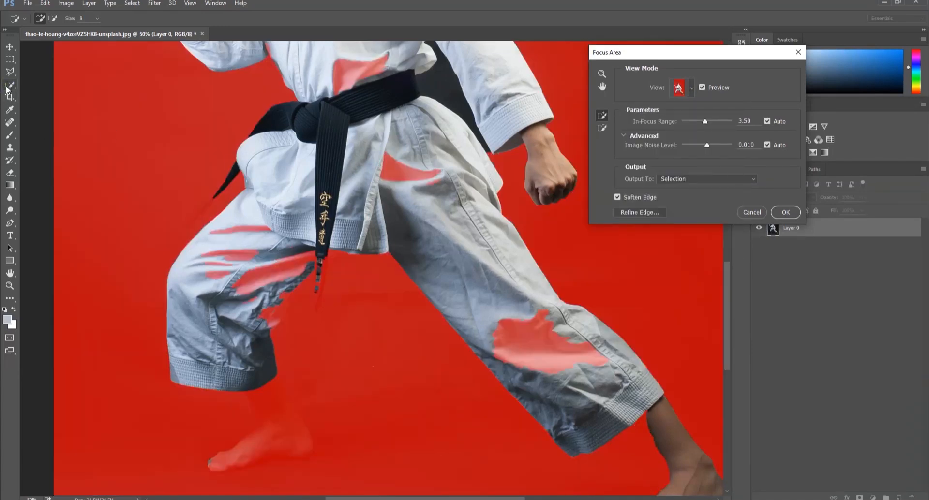
Set the brush size to 45 and add the missing trouser patches on both legs to the selection
scroll(405, 228, up, 1)
click(96, 19)
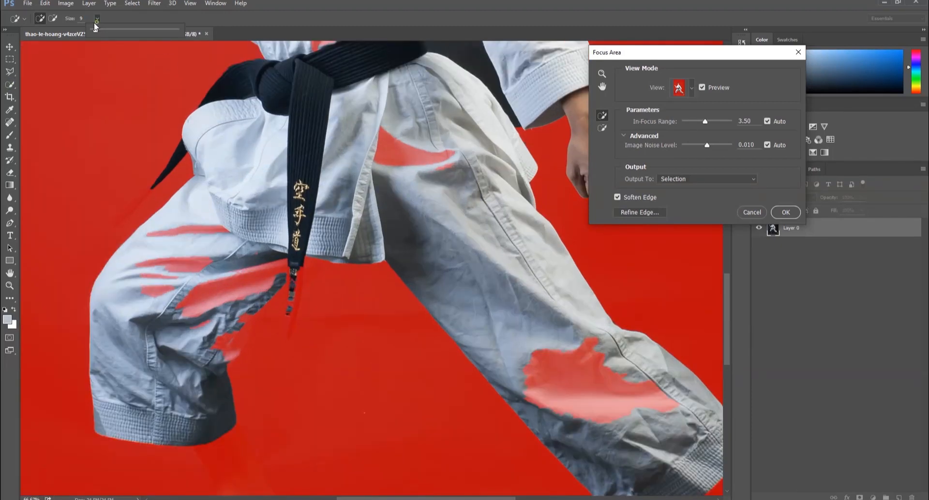
mouse_move(430, 153)
mouse_down()
mouse_move(491, 216)
mouse_move(417, 208)
mouse_up()
drag(232, 335, 212, 214)
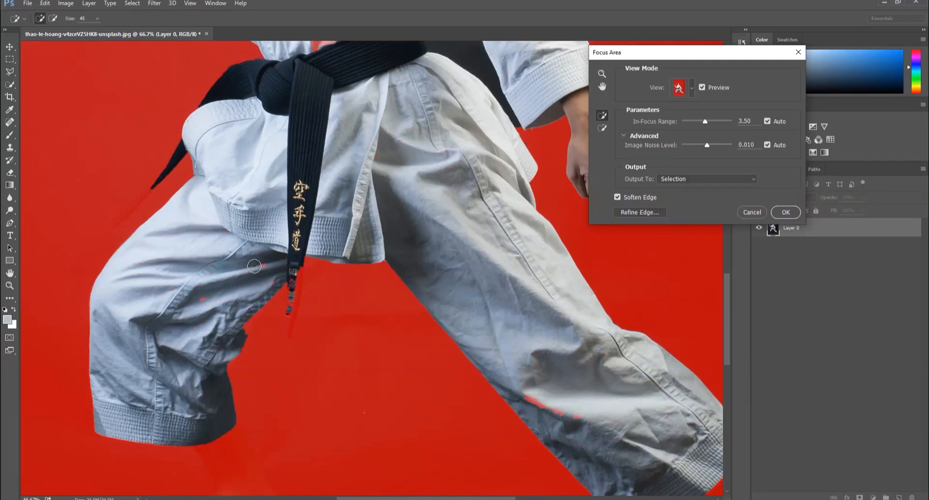
Add the rear foot and the missing jacket patch above the belt to the selection
drag(238, 472, 232, 311)
mouse_move(213, 272)
mouse_down()
mouse_move(209, 363)
mouse_move(258, 358)
mouse_move(210, 264)
mouse_up()
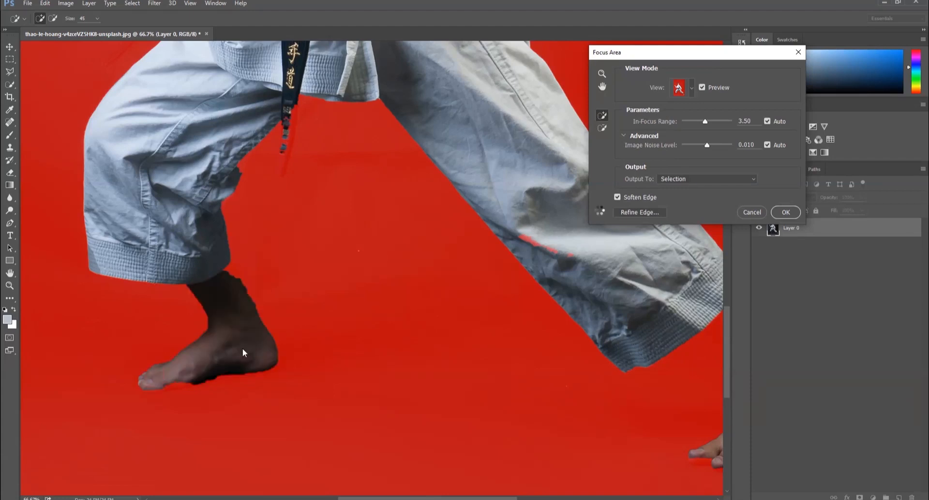
drag(430, 327, 133, 250)
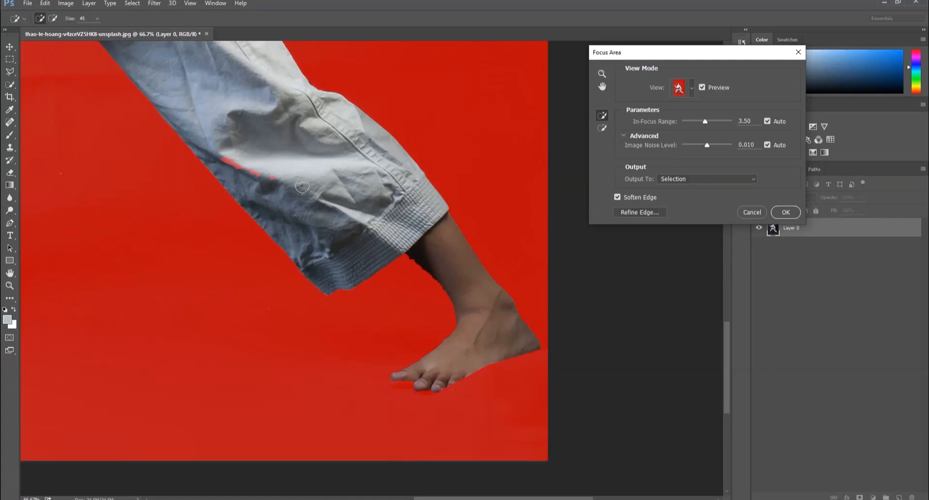
drag(229, 133, 423, 391)
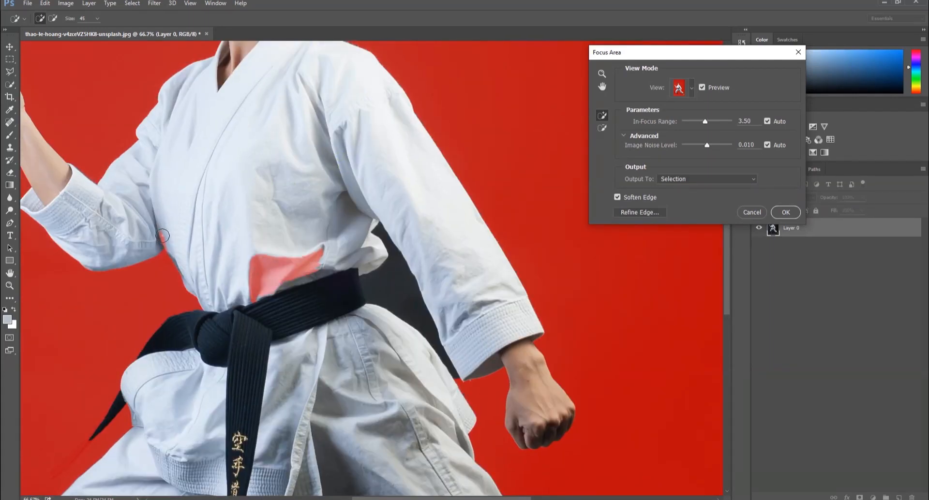
Subtract the dark background gap between the sleeve and the waist from the selection
click(602, 128)
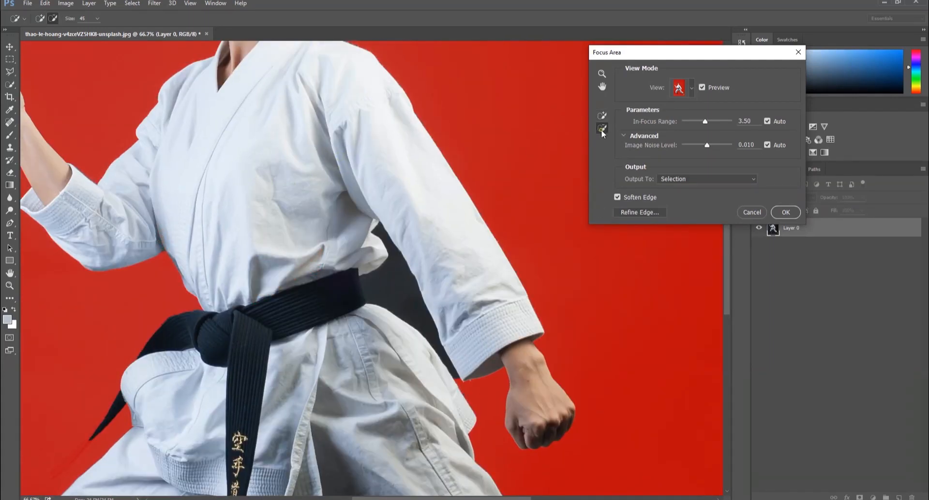
mouse_move(393, 278)
mouse_down()
mouse_move(421, 310)
mouse_move(413, 316)
mouse_up()
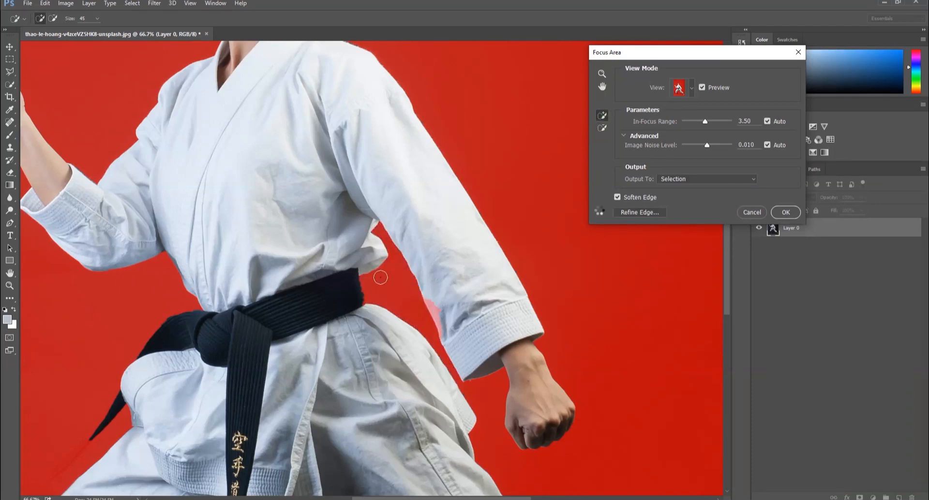
scroll(352, 274, up, 3)
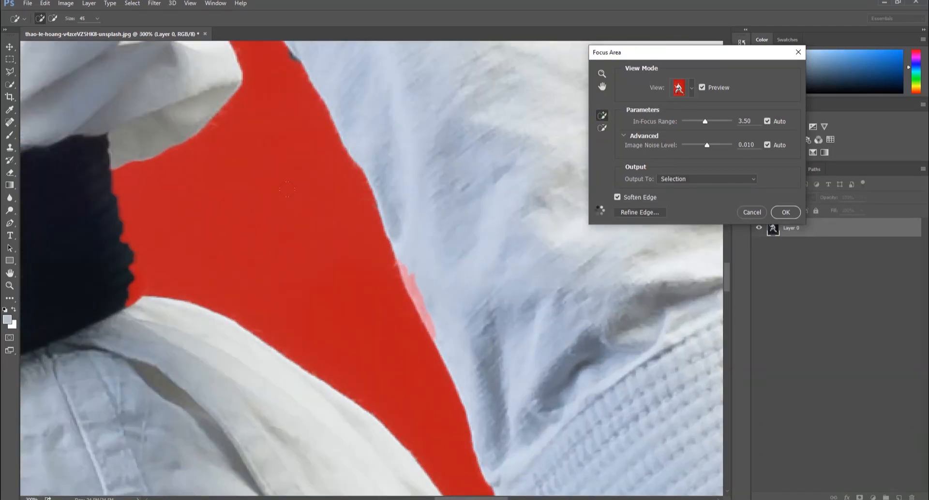
scroll(308, 206, down, 3)
Switch the selection preview to Marching Ants around the hanging belt end
drag(292, 190, 388, 358)
drag(271, 121, 271, 275)
drag(261, 378, 377, 97)
drag(257, 408, 265, 208)
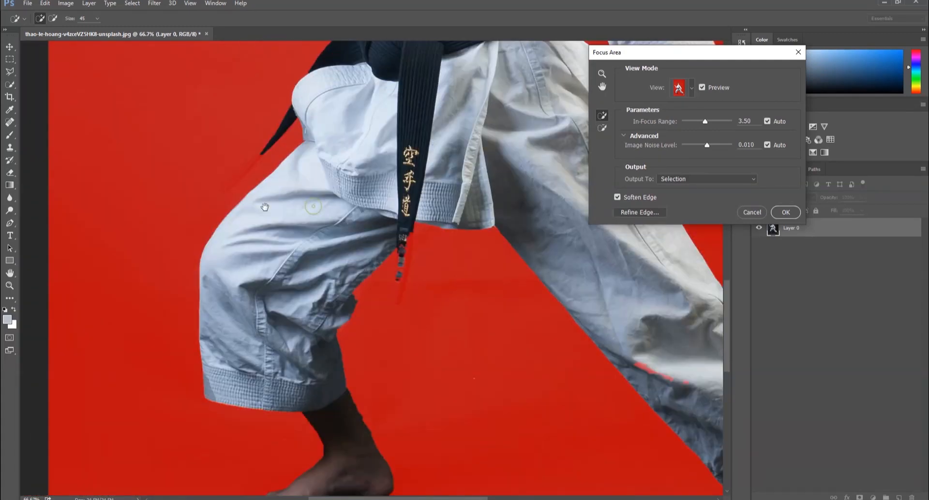
click(691, 87)
click(676, 154)
scroll(394, 234, up, 3)
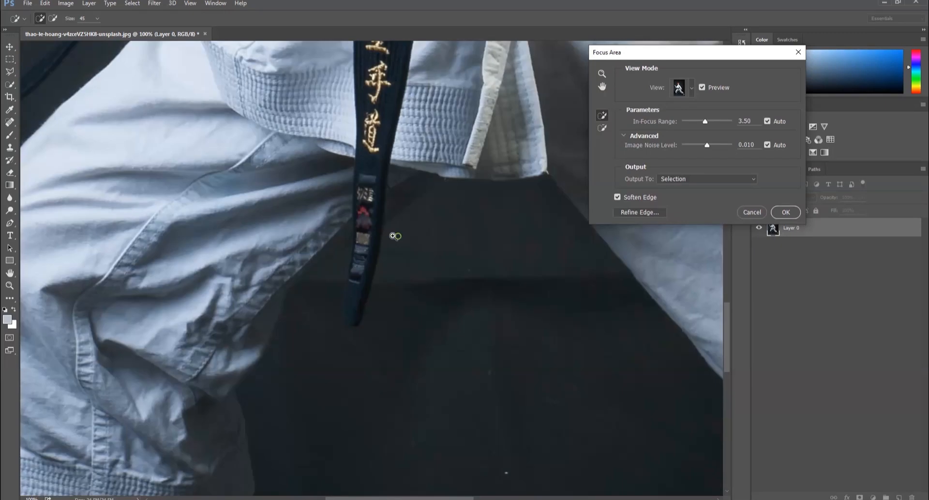
Set the brush size to 17, add the hanging belt end, and subtract the background beside it
click(97, 18)
drag(97, 31, 95, 32)
drag(373, 170, 338, 359)
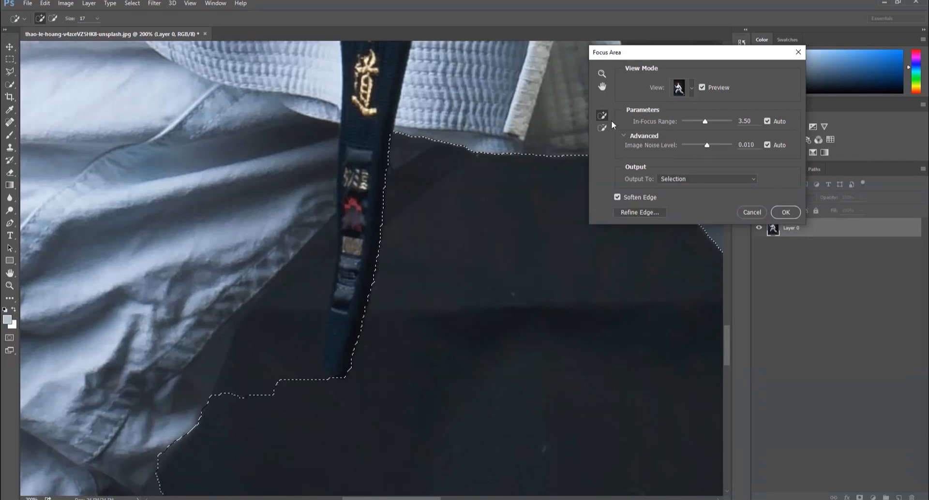
key(e)
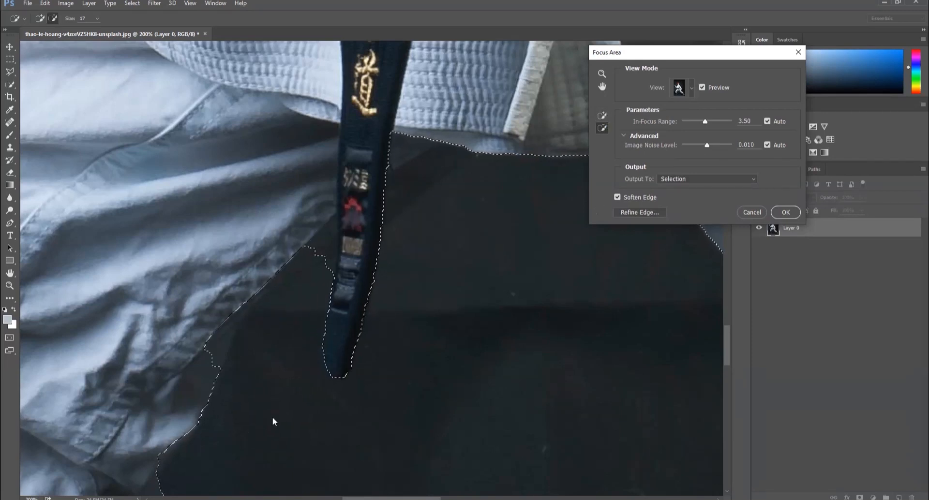
scroll(291, 312, down, 2)
Set the brush size to 73 and touch up the selection around the front foot and ankle
drag(303, 384, 322, 223)
drag(624, 360, 187, 346)
drag(274, 221, 288, 262)
click(97, 18)
drag(94, 30, 122, 30)
click(241, 3)
click(462, 2)
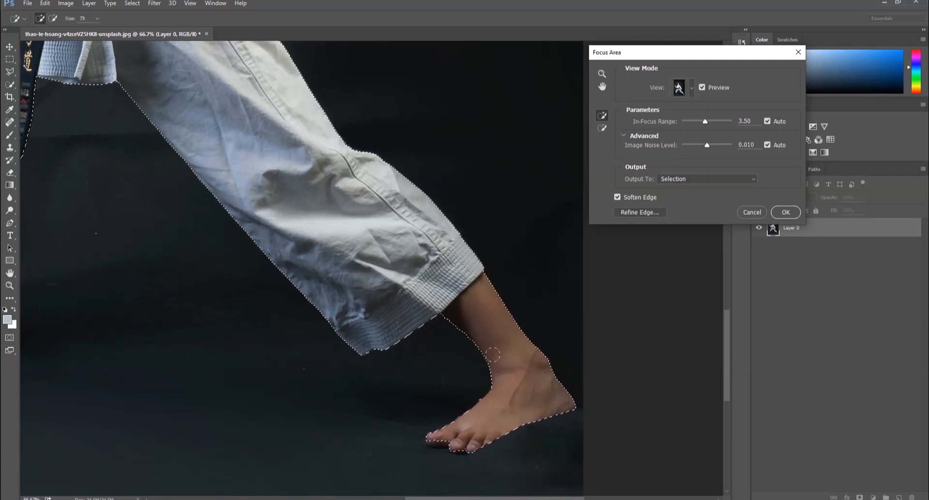
With a size 8 brush, add the loose belt tail at the hip and subtract the background between it and the leg
drag(240, 176, 415, 411)
drag(237, 90, 375, 326)
drag(377, 160, 334, 356)
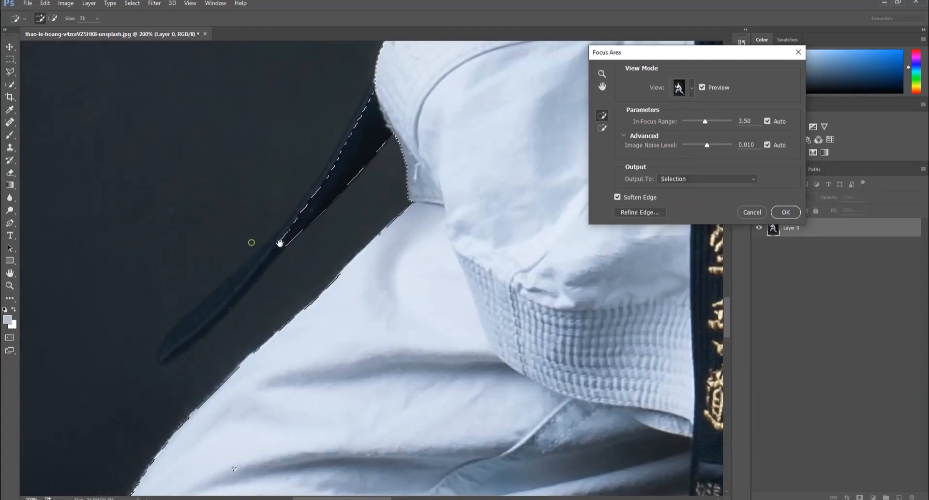
click(98, 18)
drag(97, 19, 70, 30)
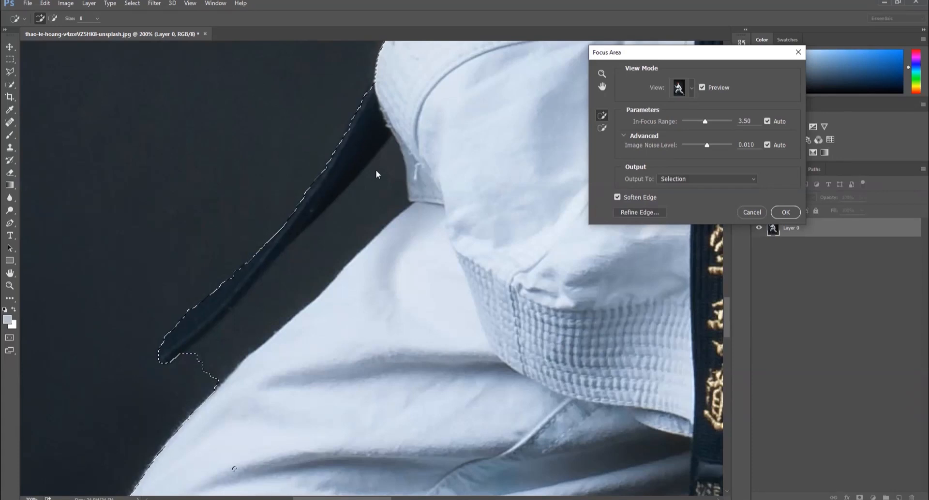
click(602, 129)
drag(383, 195, 214, 379)
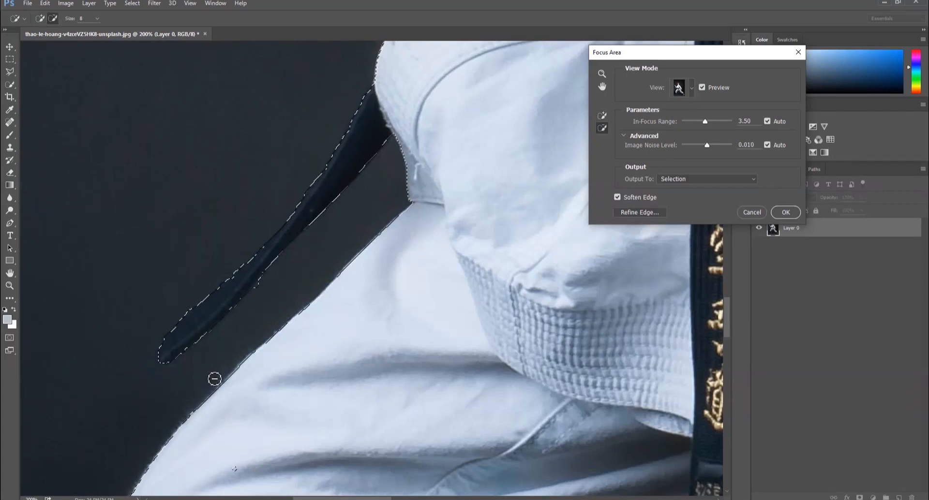
Check the selection outline around the legs, feet and hanging belt end
alt+click(320, 271)
alt+click(320, 272)
drag(431, 450, 371, 308)
alt+click(372, 308)
drag(377, 131, 343, 135)
drag(522, 353, 445, 280)
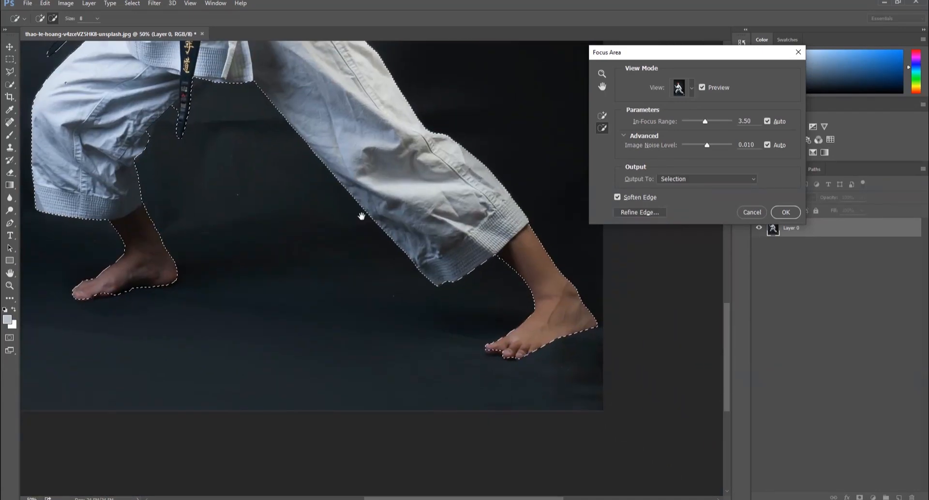
drag(362, 216, 509, 298)
ctrl+click(316, 208)
ctrl+click(316, 209)
ctrl+click(317, 209)
ctrl+click(316, 209)
alt+click(310, 178)
drag(357, 140, 317, 237)
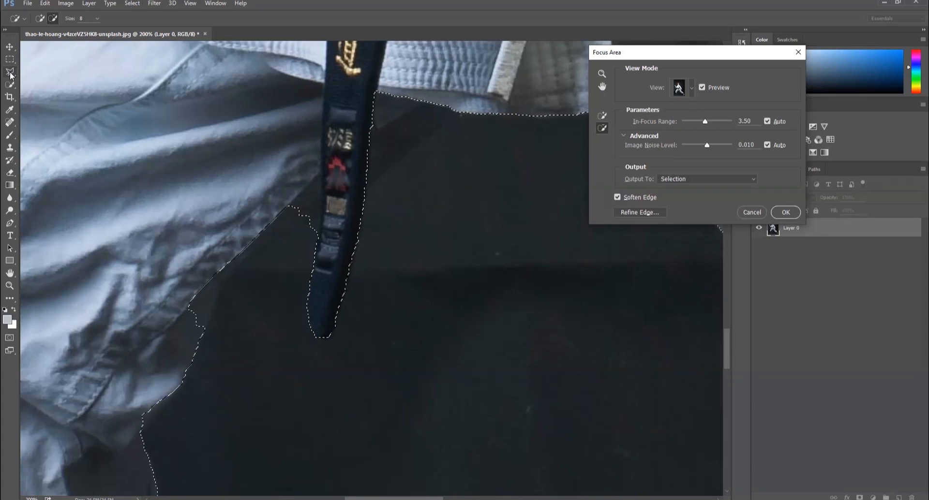
Open Refine Edge for the selection and set its view mode to Overlay
click(640, 213)
click(660, 85)
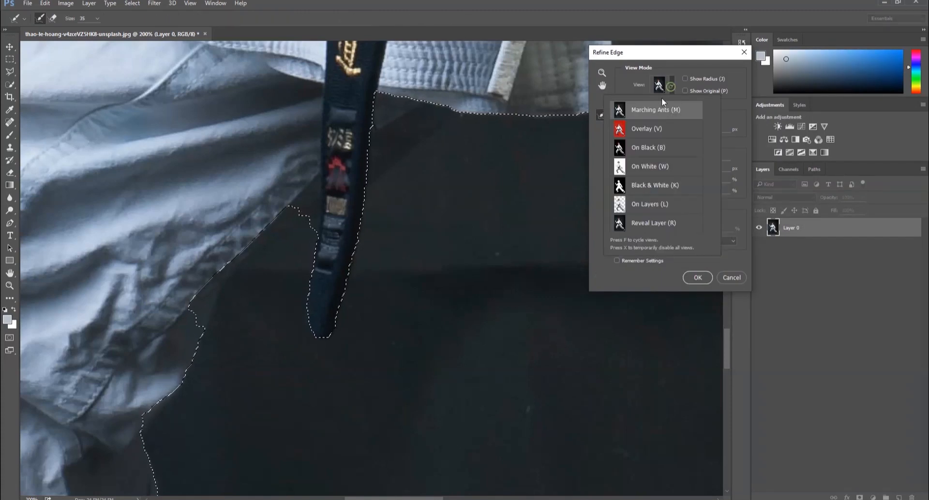
click(651, 129)
Examine the overlay edges along the figure's clothing, legs and belt for roughness
drag(382, 125, 382, 210)
mouse_move(271, 73)
mouse_down()
mouse_move(226, 170)
mouse_move(242, 338)
mouse_up()
drag(174, 96, 210, 251)
mouse_move(302, 426)
mouse_down()
mouse_move(240, 371)
mouse_move(218, 99)
mouse_move(251, 80)
mouse_up()
drag(412, 156, 330, 340)
mouse_move(160, 257)
mouse_down()
mouse_move(271, 196)
mouse_move(569, 297)
mouse_move(581, 322)
mouse_up()
drag(613, 415, 390, 155)
mouse_move(366, 87)
mouse_down()
mouse_move(409, 245)
mouse_move(321, 330)
mouse_up()
drag(342, 361, 580, 58)
drag(532, 213, 271, 313)
mouse_move(347, 163)
mouse_down()
mouse_move(563, 316)
mouse_move(616, 376)
mouse_up()
mouse_move(581, 437)
mouse_down()
mouse_move(257, 322)
mouse_move(388, 188)
mouse_move(452, 38)
mouse_up()
drag(376, 344, 235, 89)
drag(421, 204, 282, 208)
mouse_move(223, 372)
mouse_down()
mouse_move(375, 71)
mouse_move(336, 207)
mouse_up()
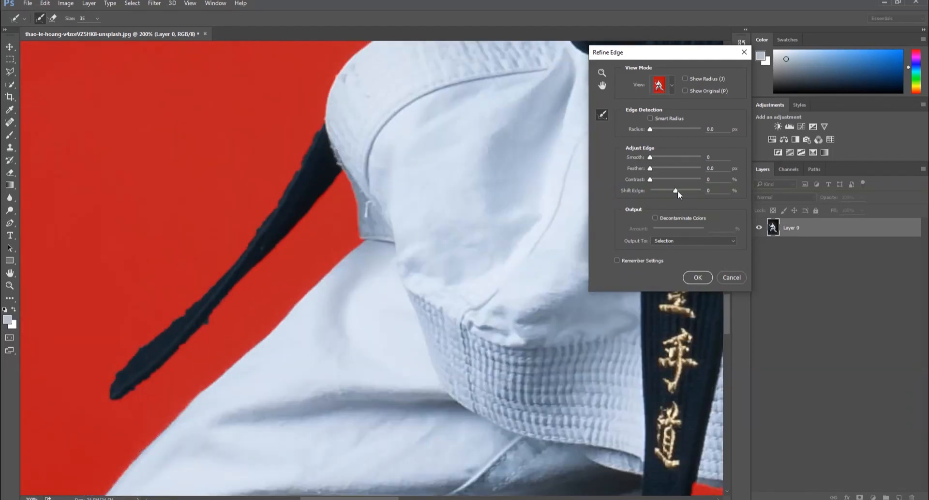
Refine the edge with Smooth 27, Feather 2.8 px, Contrast 37% and Shift Edge +18%, output as a selection
mouse_move(652, 167)
mouse_down()
mouse_move(672, 178)
mouse_move(664, 158)
mouse_up()
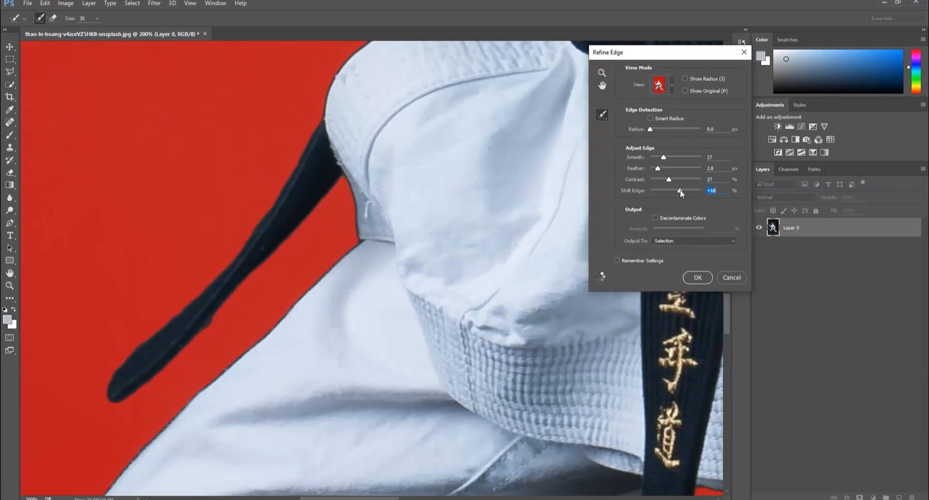
drag(405, 173, 358, 309)
alt+click(361, 166)
alt+click(361, 166)
alt+click(360, 166)
drag(368, 167, 419, 210)
drag(474, 334, 382, 44)
mouse_move(290, 273)
mouse_down()
mouse_move(350, 284)
mouse_move(349, 312)
mouse_up()
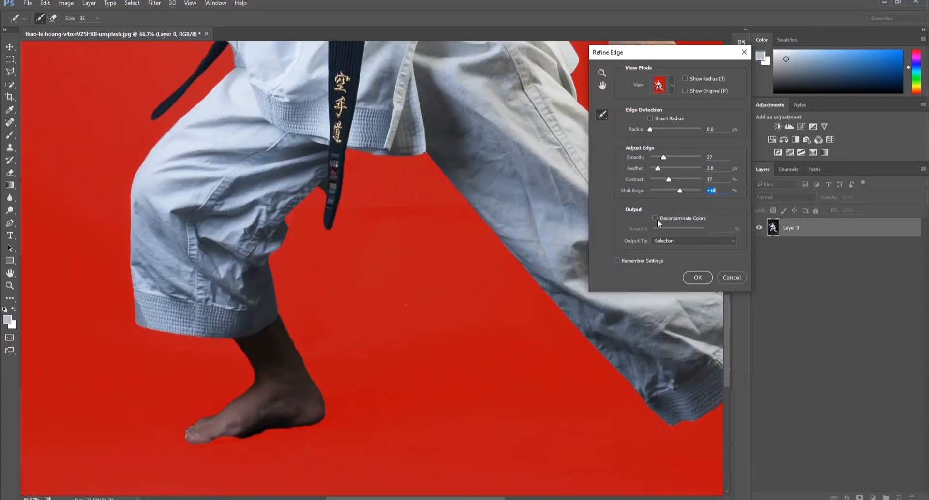
click(698, 280)
Use the Polygonal Lasso to add the missed trouser and jacket hem edges around the hanging belt end
ctrl+click(314, 196)
ctrl+click(315, 196)
ctrl+click(315, 196)
drag(353, 230, 328, 297)
alt+click(393, 247)
click(10, 72)
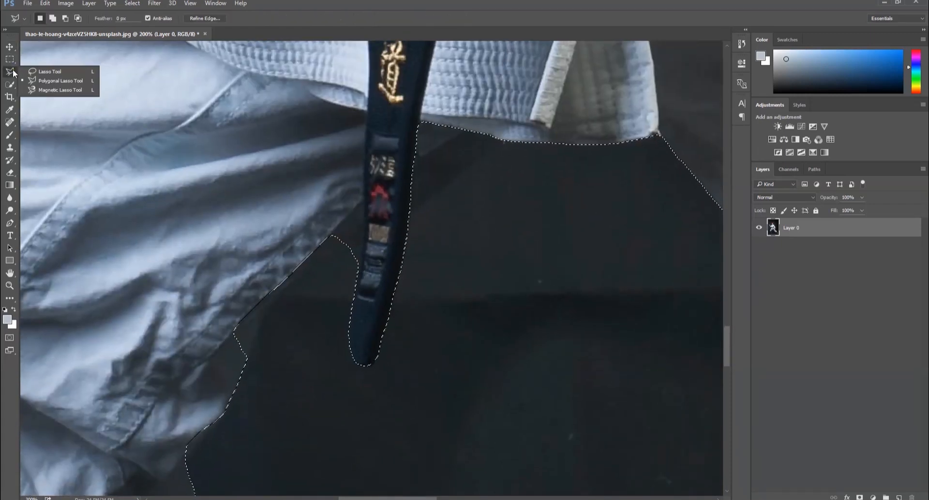
click(49, 81)
ctrl+click(270, 281)
scroll(245, 332, down, 1)
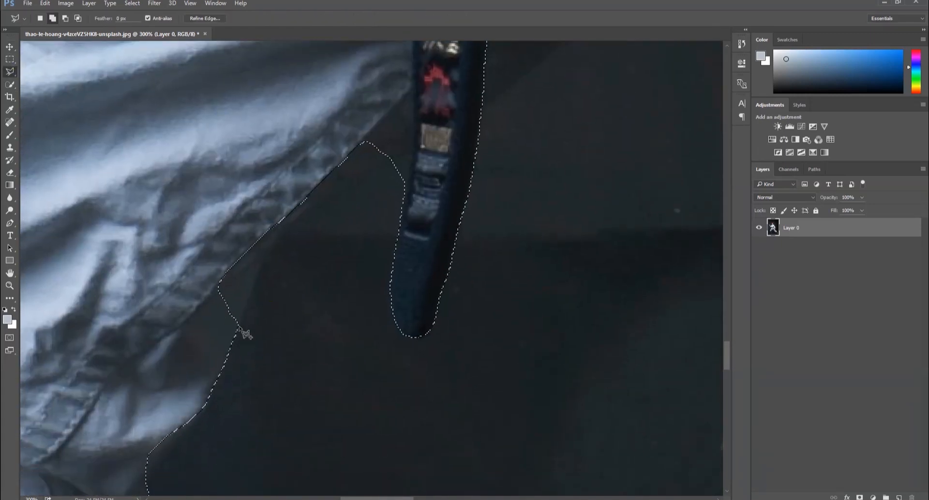
click(235, 340)
click(261, 258)
click(286, 227)
click(422, 146)
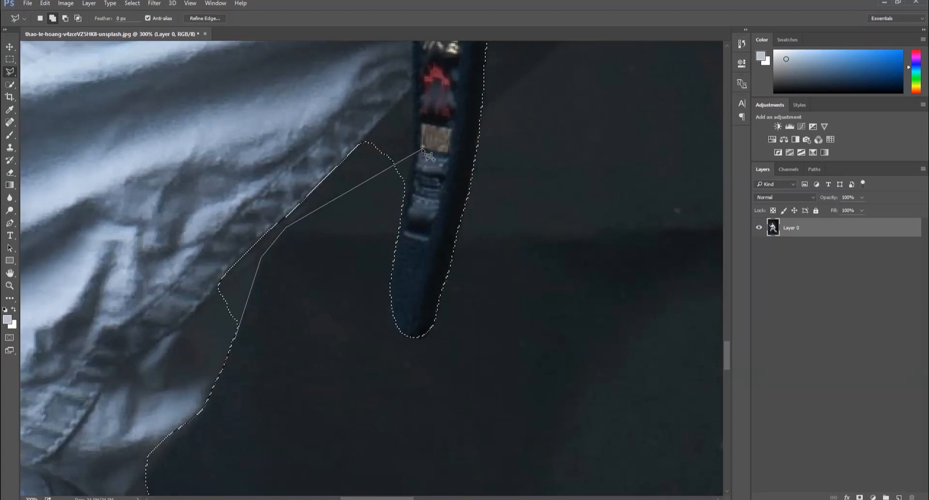
drag(498, 109, 274, 274)
click(317, 230)
click(399, 166)
click(405, 158)
click(362, 102)
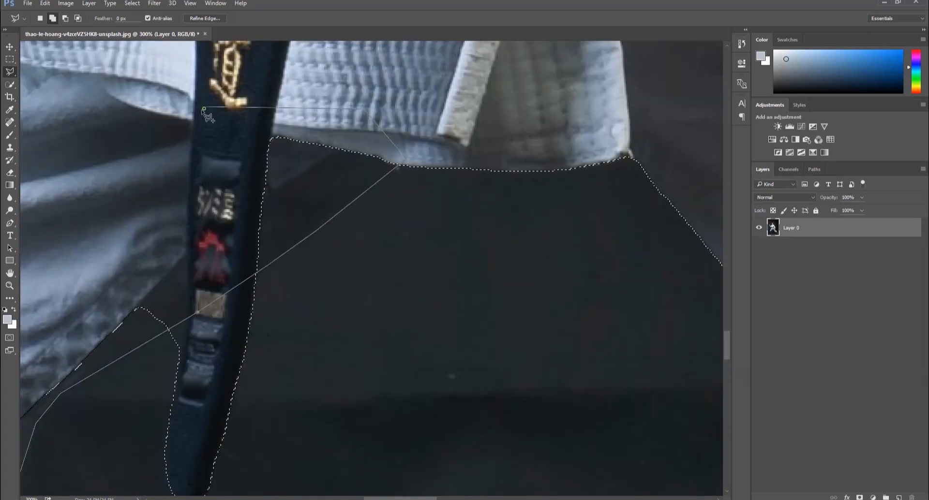
click(204, 109)
drag(204, 123, 409, 46)
click(79, 225)
click(216, 424)
Subtract a small background area near the hanging belt end with the Polygonal Lasso
drag(307, 370, 272, 331)
alt+click(339, 214)
click(359, 201)
click(349, 265)
double_click(299, 310)
Add the missed outer edge of the belt beside the knot to the selection with the Polygonal Lasso
alt+click(329, 306)
drag(122, 120, 195, 253)
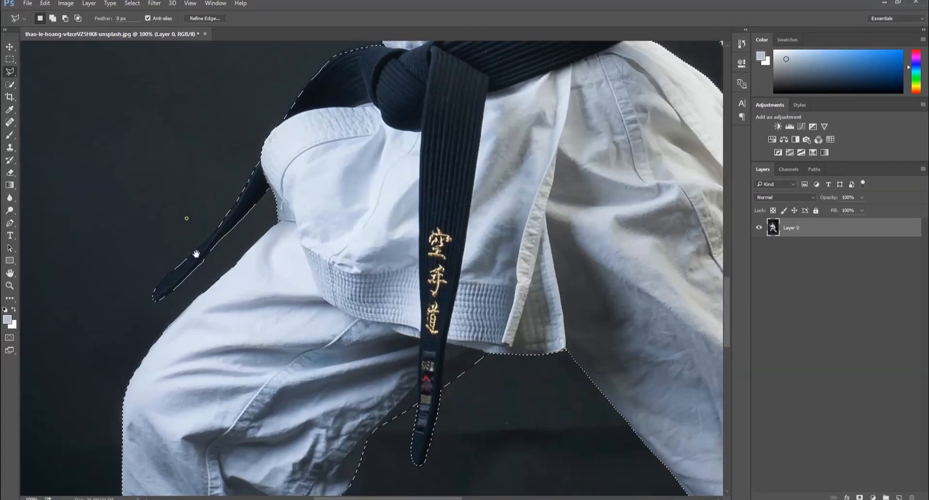
drag(340, 72, 315, 296)
ctrl+click(316, 296)
ctrl+click(316, 296)
shift+click(394, 229)
click(372, 226)
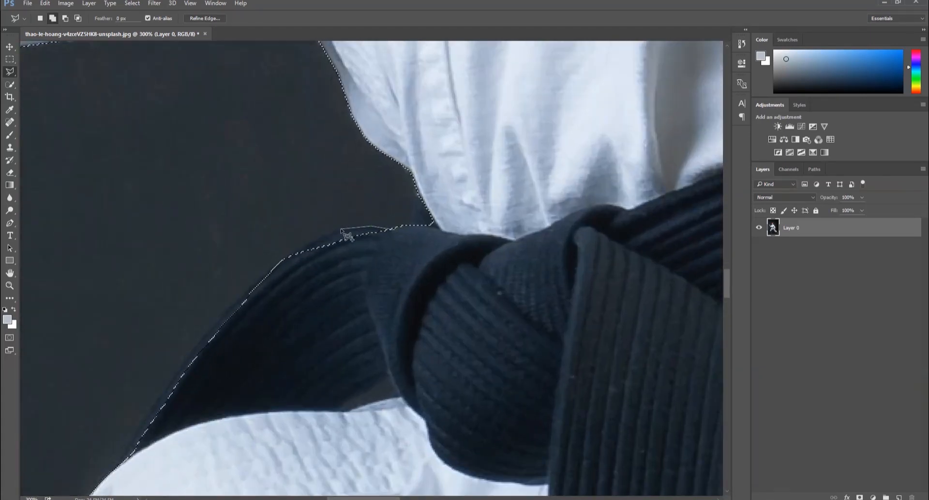
click(209, 330)
click(115, 468)
click(134, 483)
click(331, 436)
double_click(507, 285)
Subtract the dark sliver where the raised sleeve meets the jacket body
mouse_move(368, 100)
mouse_down()
mouse_move(442, 315)
mouse_move(484, 357)
mouse_up()
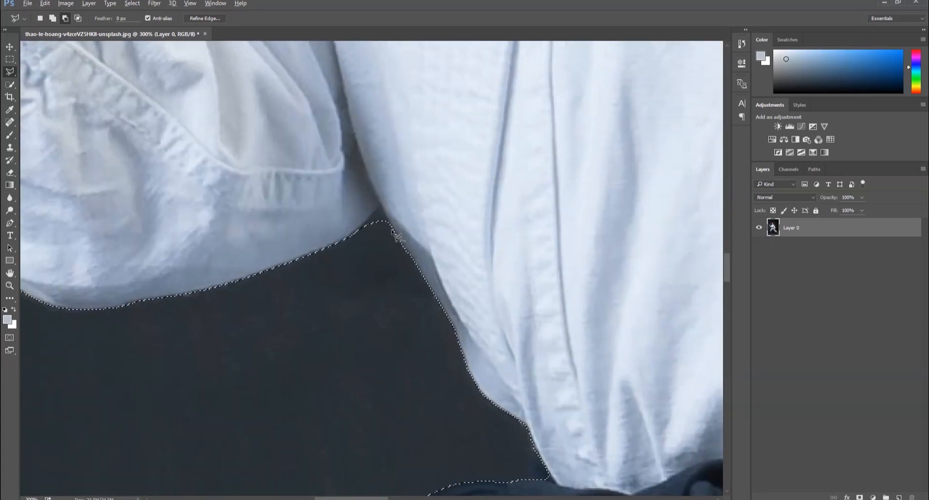
click(366, 220)
click(339, 266)
click(353, 306)
double_click(411, 310)
Add the lower hair edge between the jaw and collar to the selection with the Polygonal Lasso
mouse_move(170, 262)
mouse_down()
mouse_move(512, 370)
mouse_move(547, 450)
mouse_up()
drag(373, 197, 420, 390)
alt+double_click(330, 168)
drag(546, 117, 306, 330)
drag(414, 201, 403, 218)
ctrl+click(485, 228)
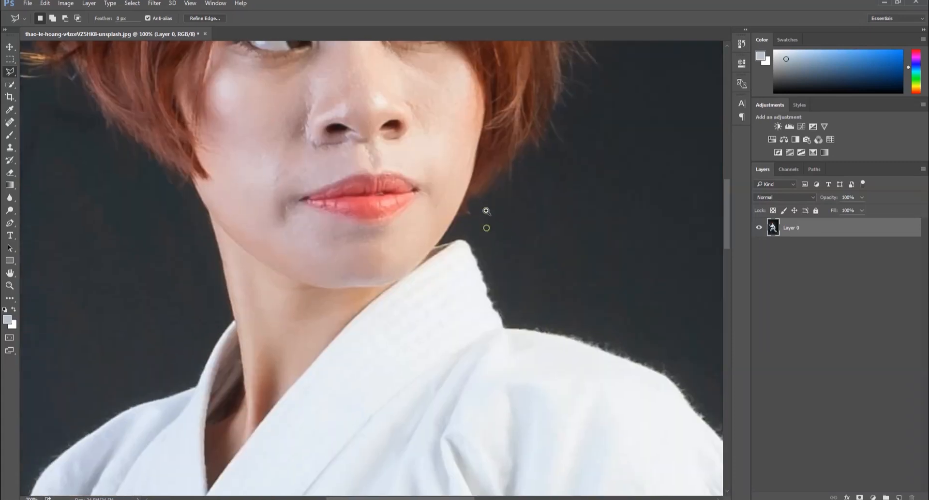
ctrl+click(485, 228)
drag(485, 228, 440, 292)
shift+click(533, 127)
click(458, 226)
click(416, 264)
click(375, 312)
click(265, 249)
double_click(268, 133)
alt+click(372, 250)
alt+click(373, 250)
drag(310, 157, 330, 231)
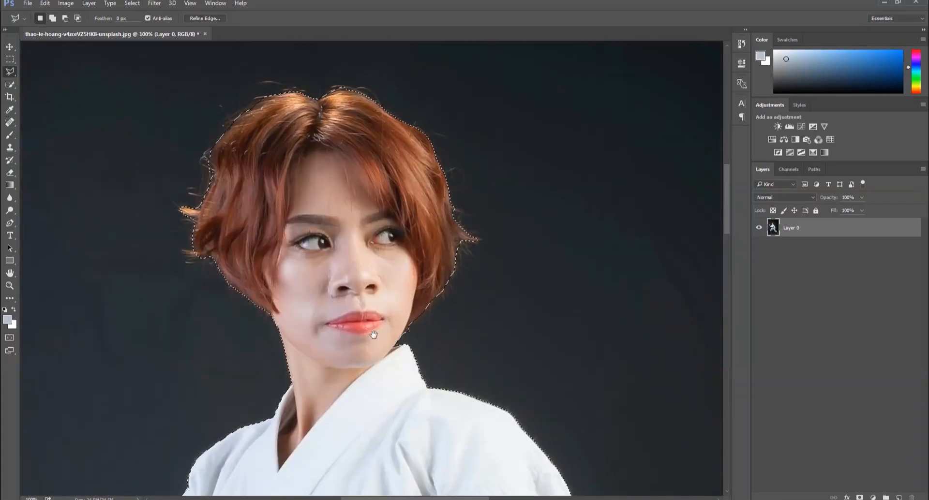
Add the missed lower edge of the lowered fist to the selection with the Polygonal Lasso
drag(373, 377, 334, 92)
drag(599, 357, 477, 97)
drag(545, 367, 427, 96)
ctrl+click(446, 294)
ctrl+click(445, 295)
ctrl+click(446, 294)
drag(446, 303, 417, 308)
shift+click(261, 263)
click(265, 278)
click(279, 302)
click(348, 313)
click(397, 310)
click(408, 332)
click(430, 345)
click(455, 345)
click(481, 343)
click(496, 339)
click(516, 347)
click(547, 338)
click(466, 226)
click(262, 263)
Add the missed toes and front sole edge of the bent leg's foot to the selection
alt+click(251, 211)
alt+click(251, 210)
alt+click(251, 211)
mouse_move(251, 211)
mouse_down()
mouse_move(533, 351)
mouse_move(671, 382)
mouse_up()
ctrl+click(279, 349)
ctrl+click(280, 349)
shift+click(317, 354)
click(285, 367)
click(206, 378)
click(175, 391)
click(125, 397)
click(96, 394)
click(83, 350)
click(216, 299)
click(325, 286)
double_click(373, 277)
Subtract the dark floor strip beneath the arch and heel of the bent leg's foot with the Polygonal Lasso
alt+click(306, 359)
click(338, 342)
click(403, 321)
click(467, 310)
click(513, 307)
click(541, 316)
click(557, 344)
click(465, 439)
double_click(264, 401)
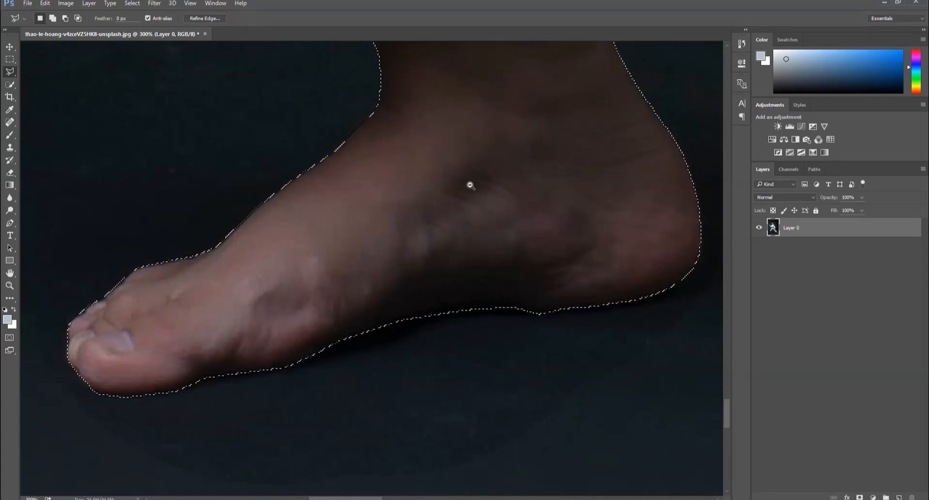
Examine the corrected selection outline around the whole figure, from the feet up to the head
alt+click(471, 186)
alt+click(471, 187)
alt+click(471, 187)
drag(448, 135, 267, 359)
drag(394, 248, 331, 477)
mouse_move(353, 235)
mouse_down()
mouse_move(381, 325)
mouse_move(361, 162)
mouse_up()
alt+click(381, 324)
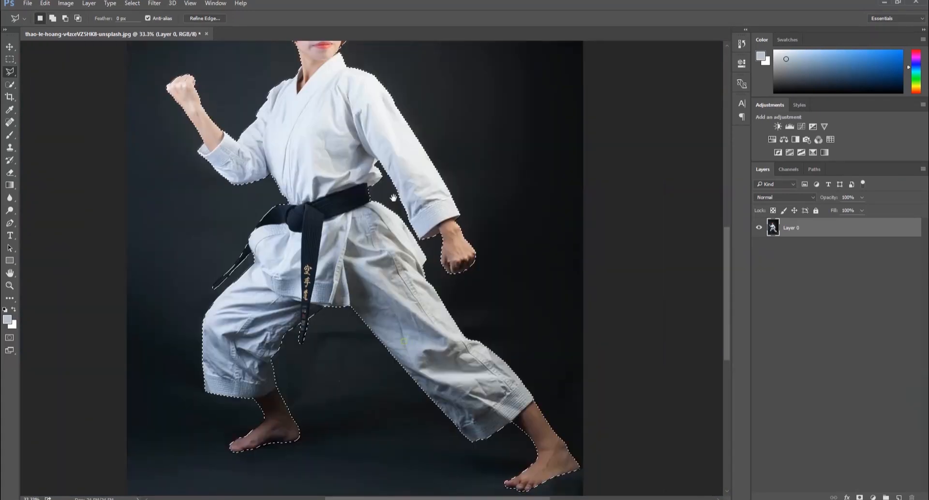
alt+click(405, 257)
drag(404, 257, 405, 270)
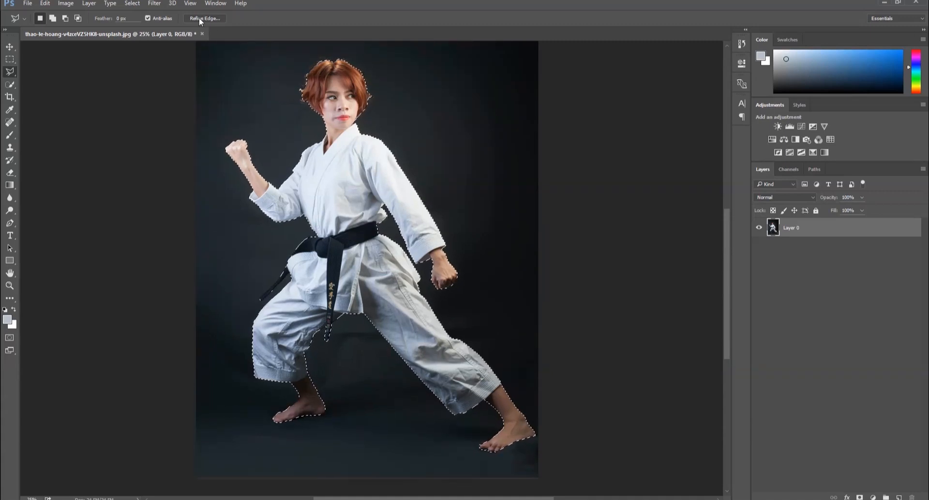
Output the selection through Refine Edge as a New Layer with Layer Mask
click(203, 18)
click(685, 239)
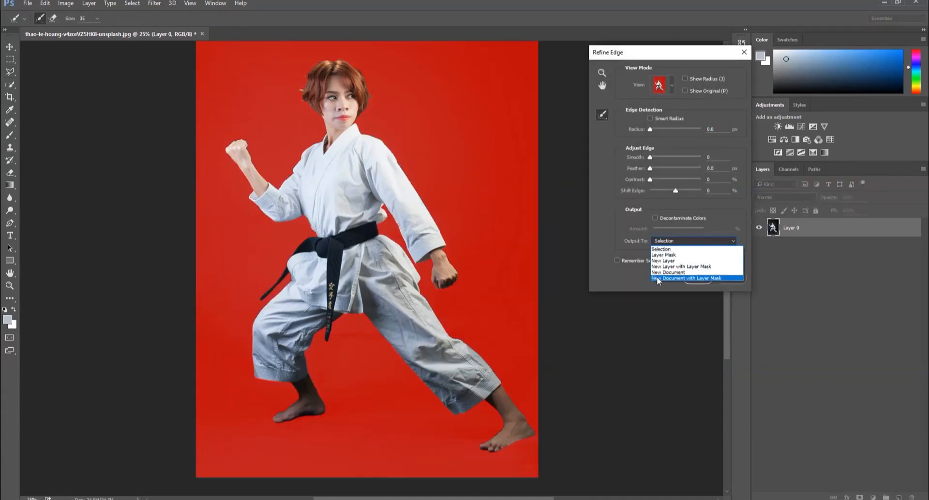
click(679, 266)
click(698, 279)
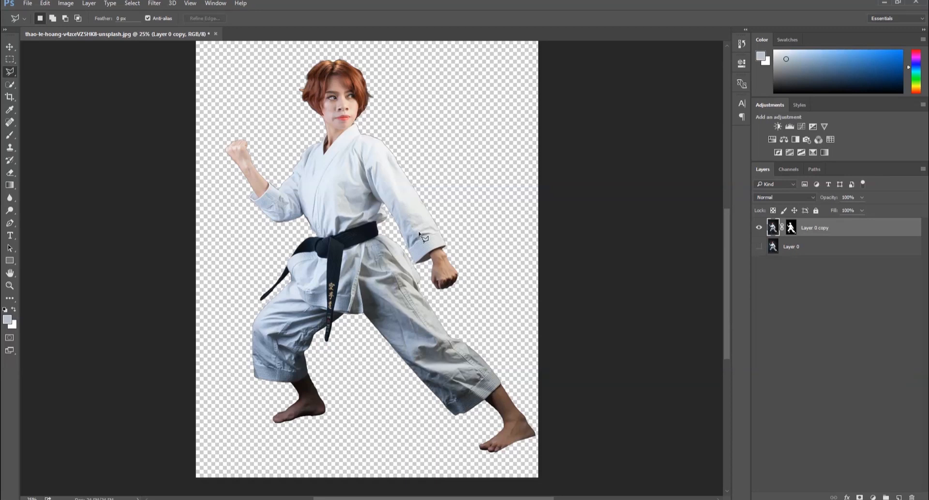
Save the transparent cutout of the fighter as a PNG file under the suggested file name
click(10, 48)
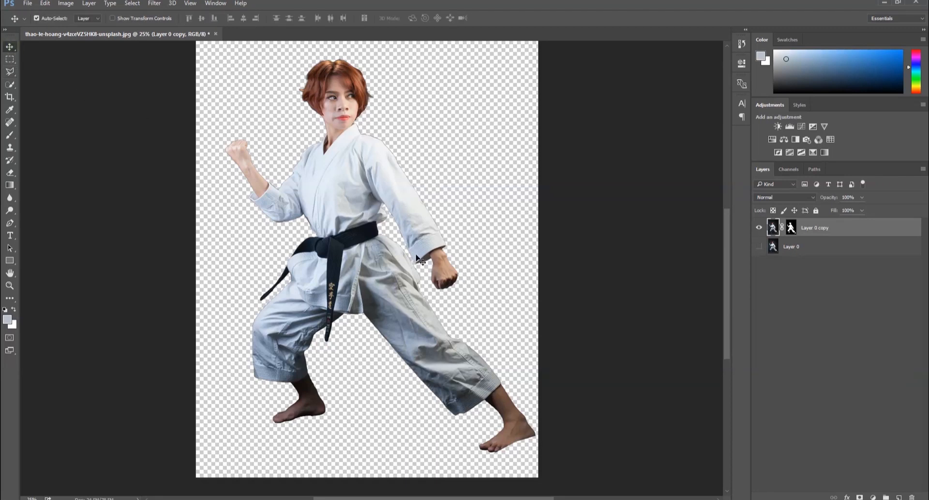
key(ctrl+minus)
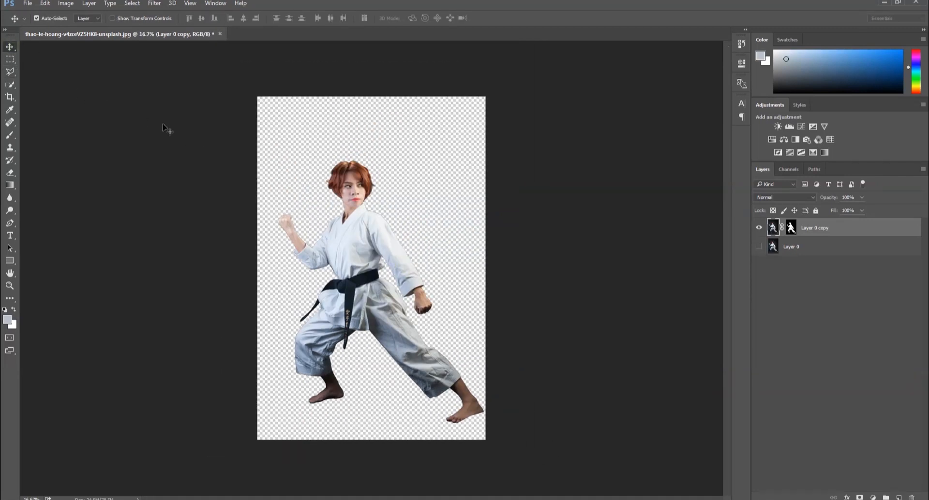
click(27, 5)
click(46, 113)
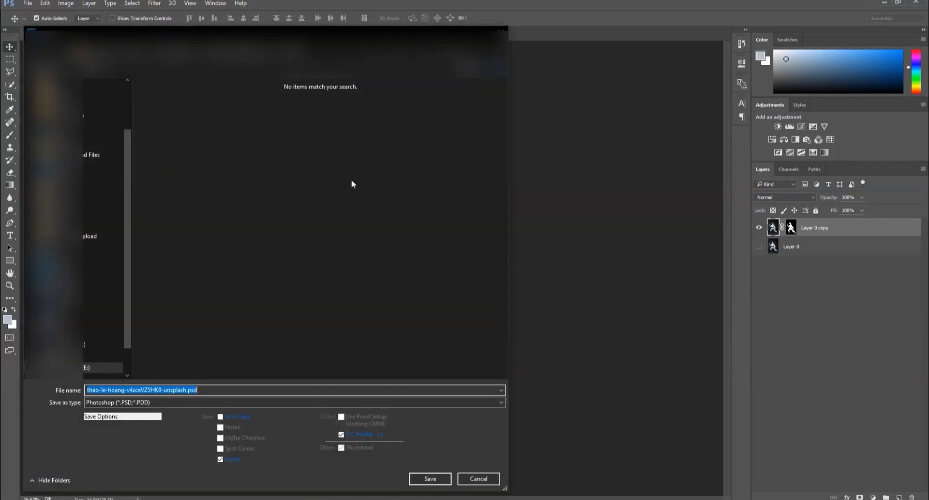
click(121, 403)
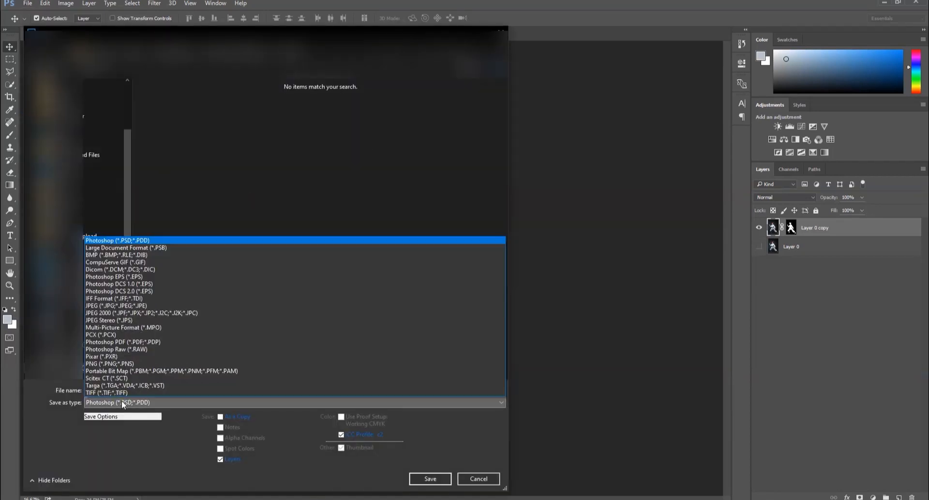
click(95, 366)
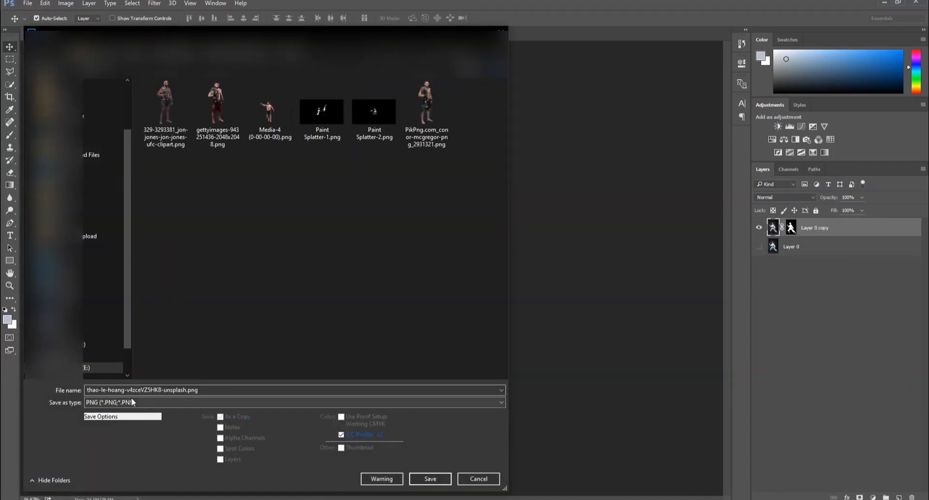
click(446, 479)
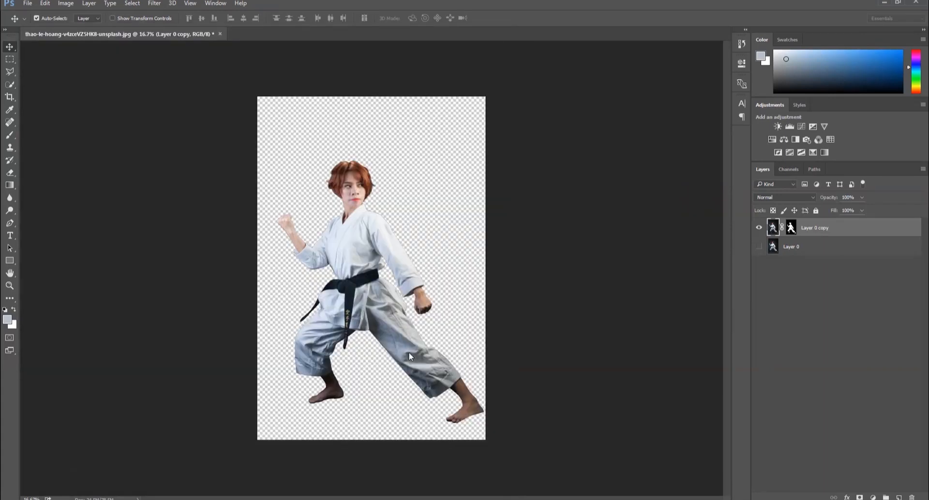
click(495, 160)
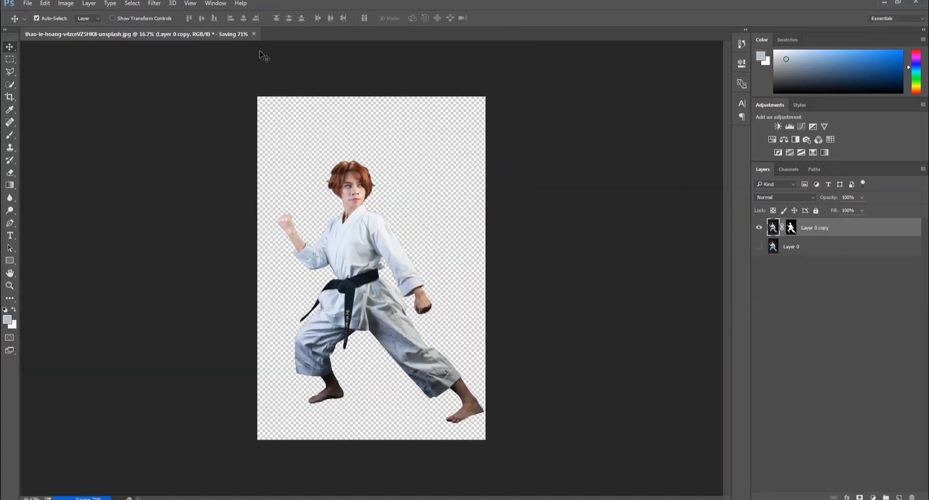